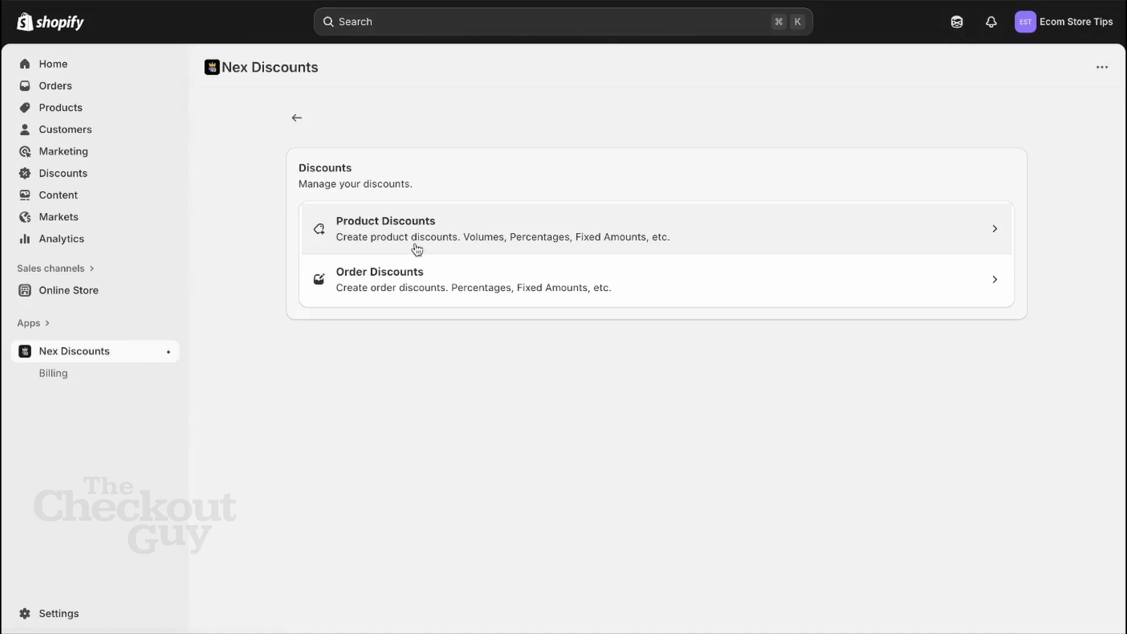
- Create a new product discount titled FLASH100 using the Code discount method
{"action": "left_click", "coordinate": [415, 234]}
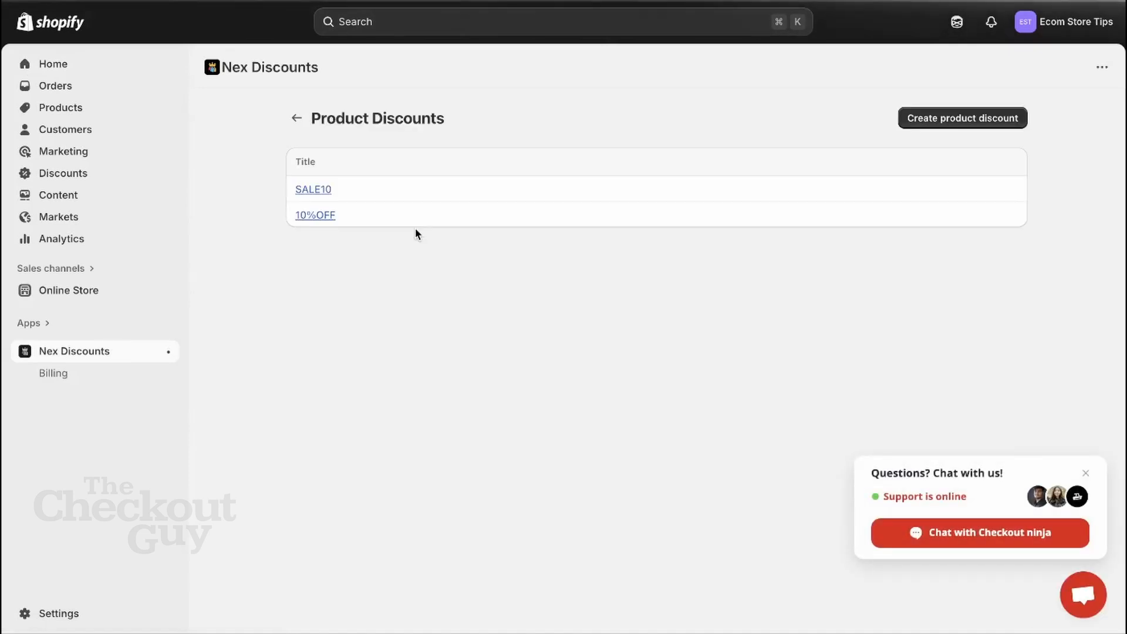
{"action": "left_click", "coordinate": [940, 119]}
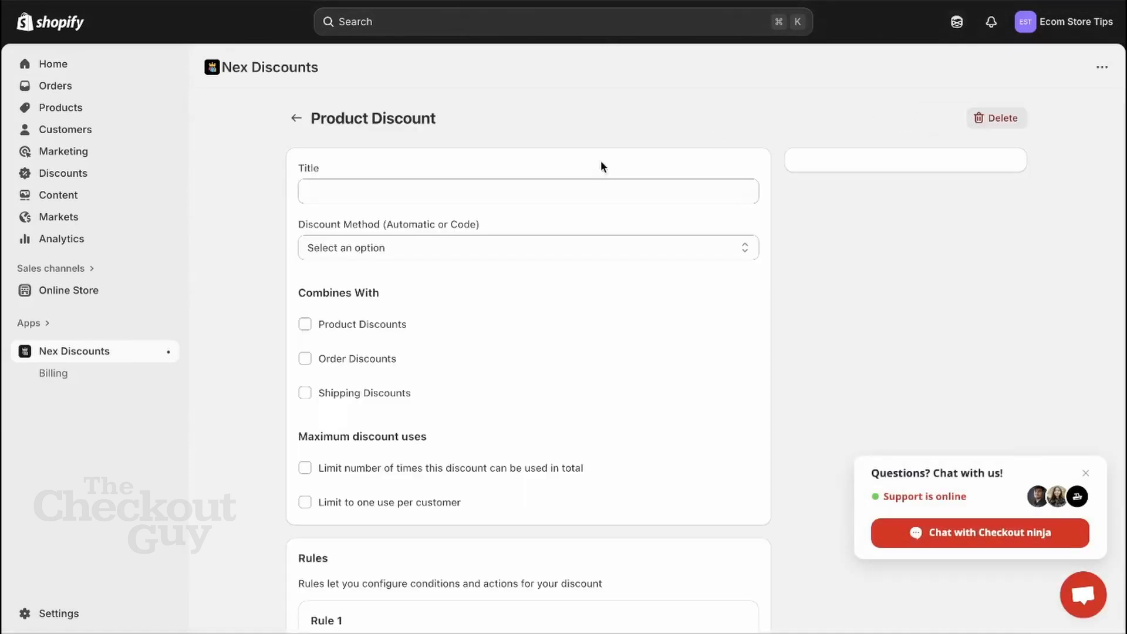
{"action": "left_click", "coordinate": [565, 184]}
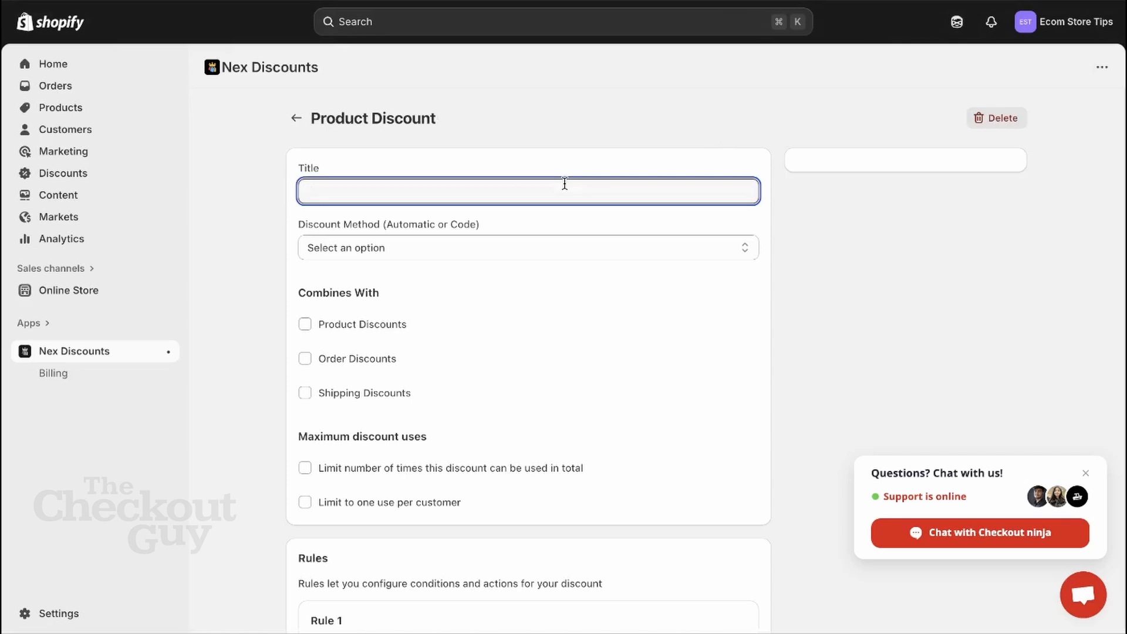
{"action": "type", "text": "FLASH1"}
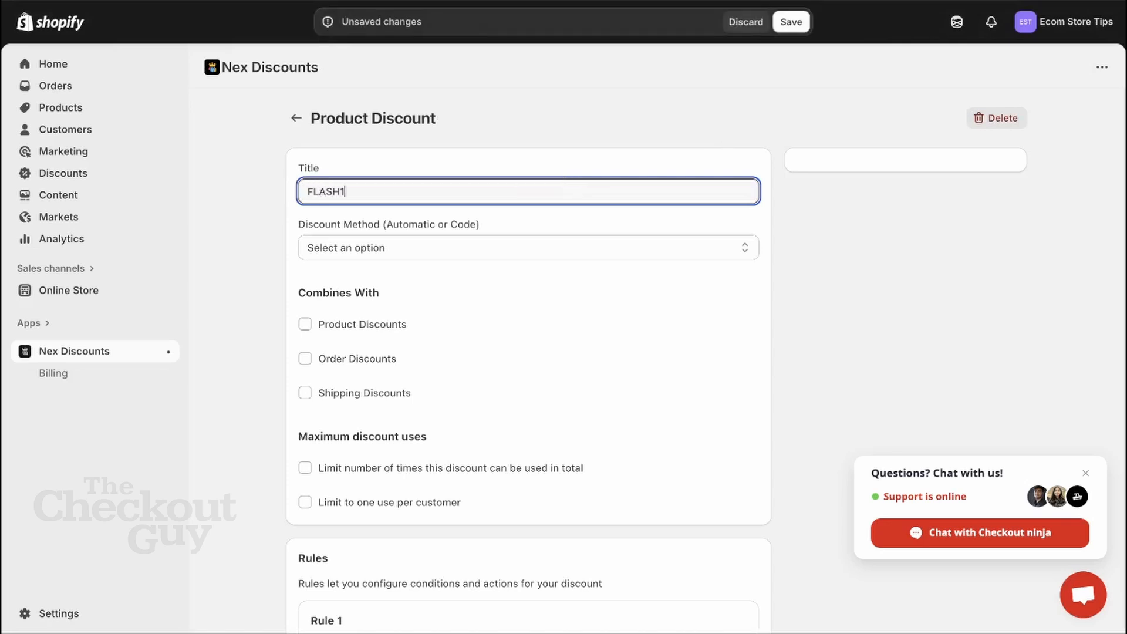
{"action": "type", "text": "00"}
{"action": "left_click", "coordinate": [536, 249]}
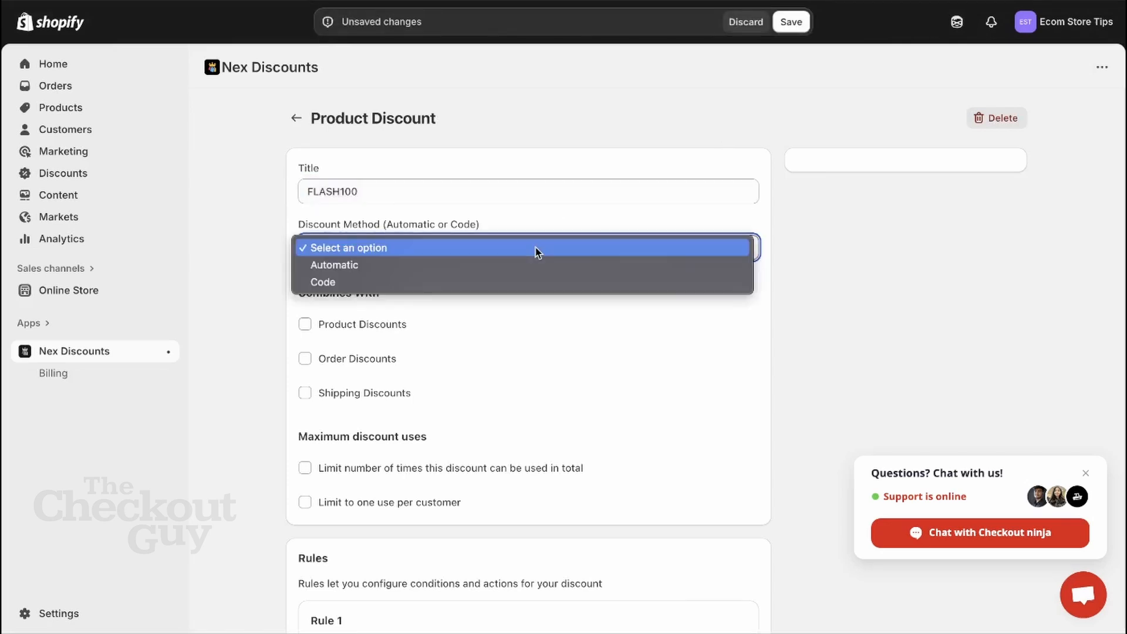
{"action": "left_click", "coordinate": [508, 282]}
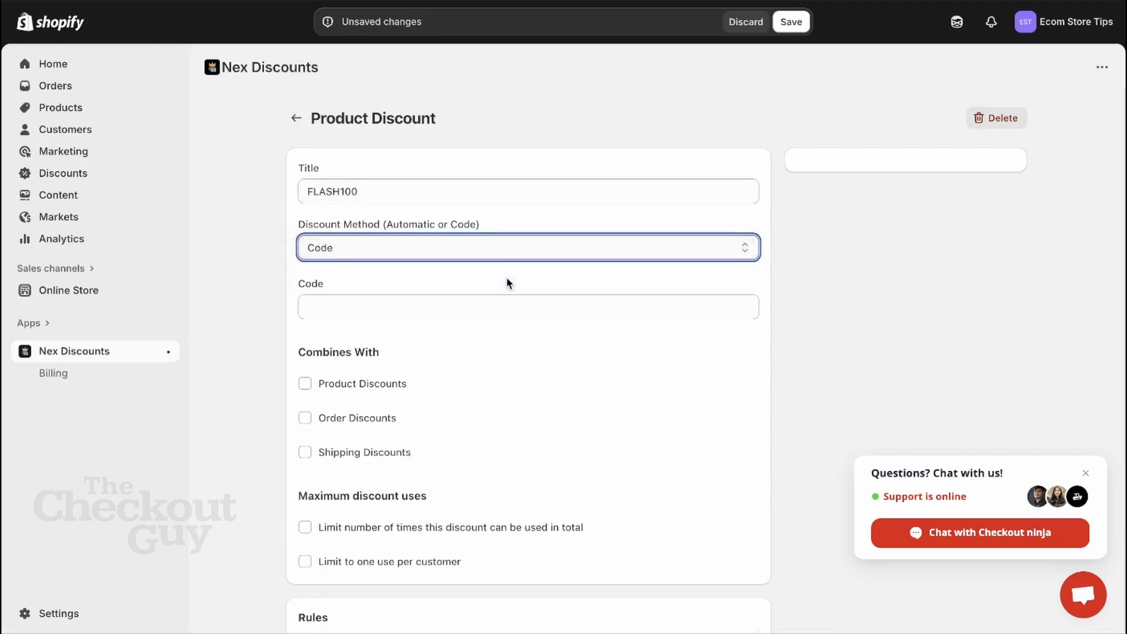
- Set the discount code to FLASH100, leaving product-discount combinations disabled
{"action": "left_click_drag", "start_coordinate": [371, 191], "coordinate": [286, 192]}
{"action": "key", "text": "ctrl+c"}
{"action": "left_click", "coordinate": [343, 317]}
{"action": "key", "text": "ctrl+v"}
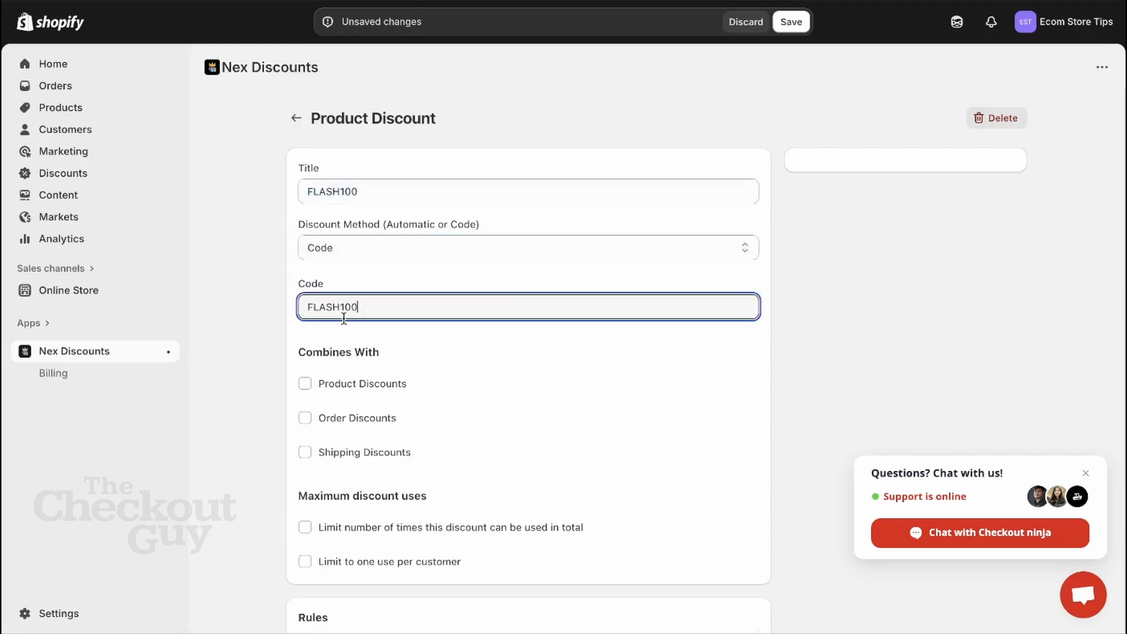
{"action": "left_click", "coordinate": [492, 389]}
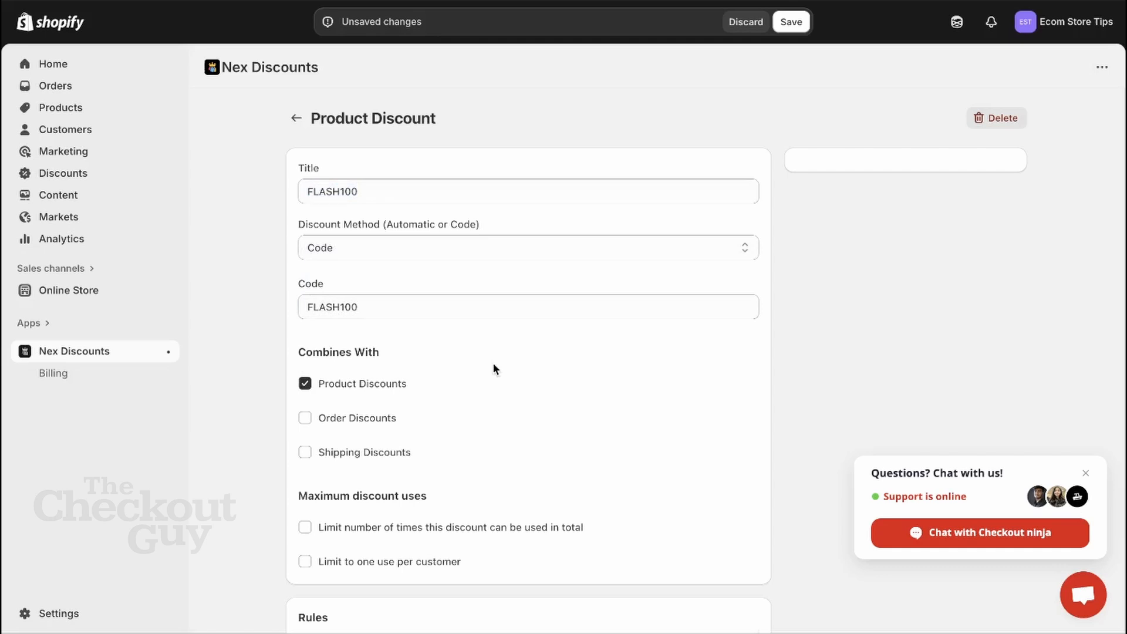
{"action": "left_click", "coordinate": [488, 378]}
- In the Rules section, keep Rule 1's match type at All conditions after briefly trying Any
{"action": "scroll", "coordinate": [502, 407], "scroll_direction": "down", "scroll_amount": 3}
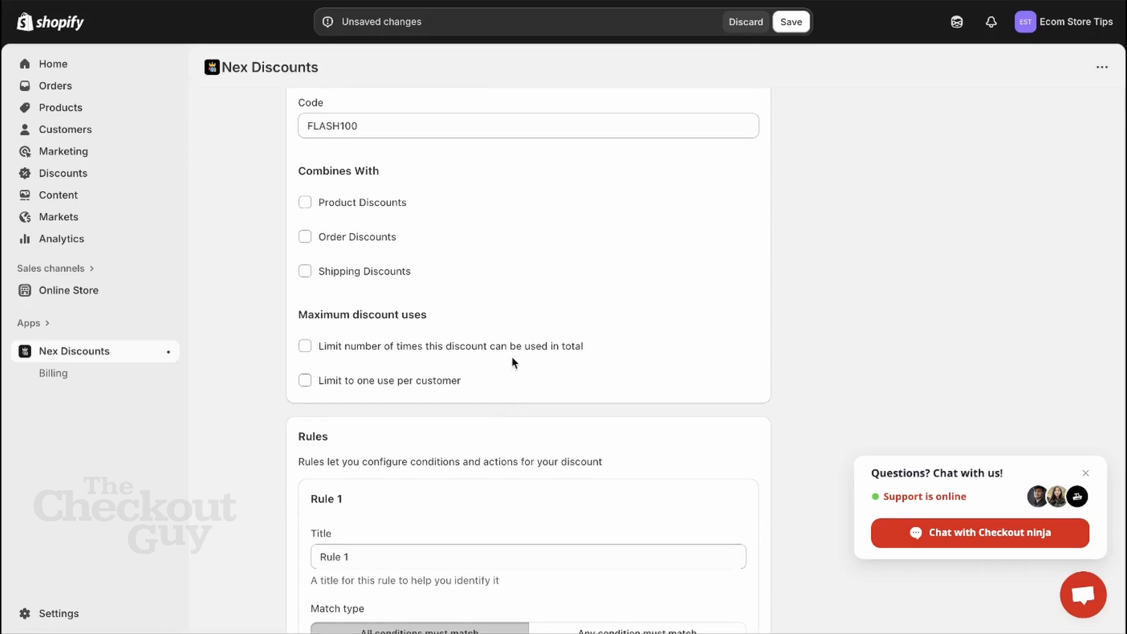
{"action": "scroll", "coordinate": [512, 359], "scroll_direction": "down", "scroll_amount": 1}
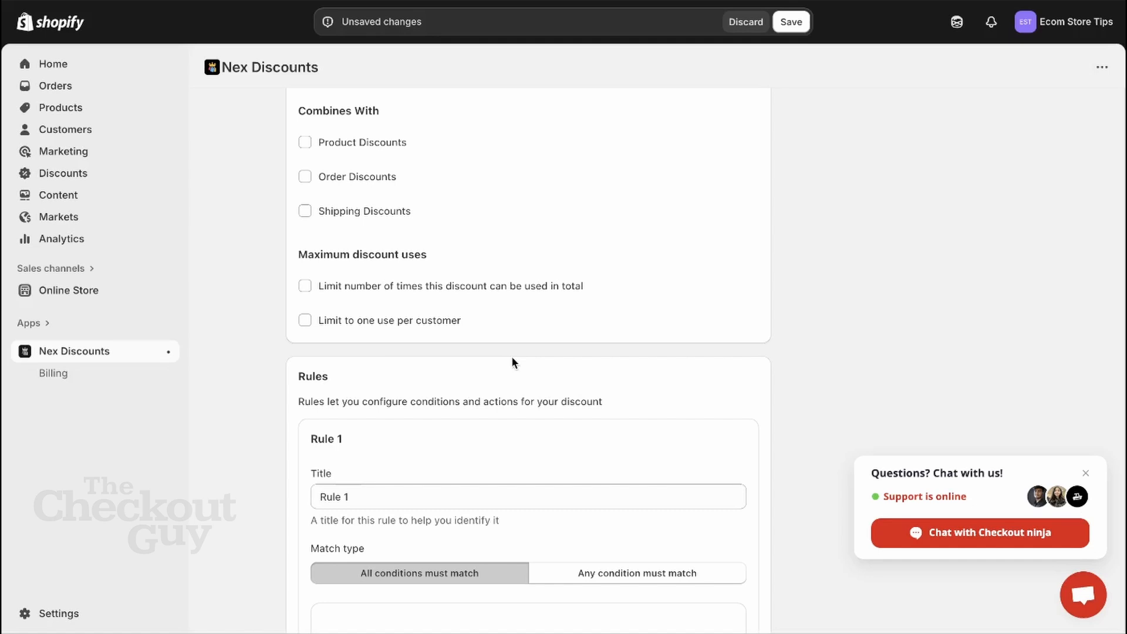
{"action": "scroll", "coordinate": [512, 361], "scroll_direction": "down", "scroll_amount": 4}
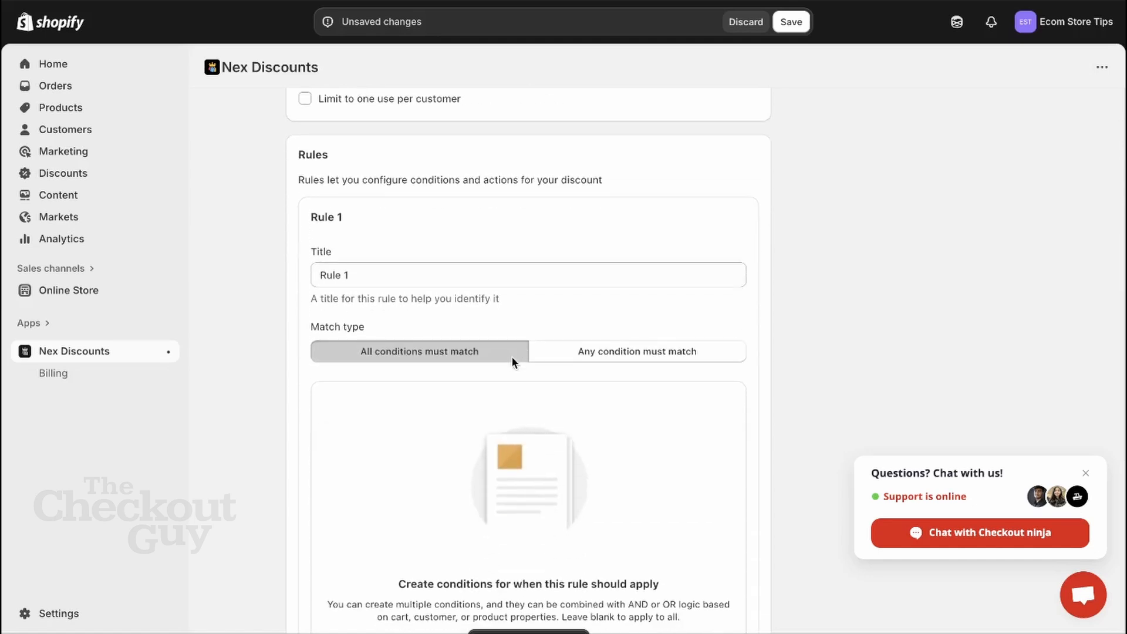
{"action": "scroll", "coordinate": [512, 356], "scroll_direction": "down", "scroll_amount": 2}
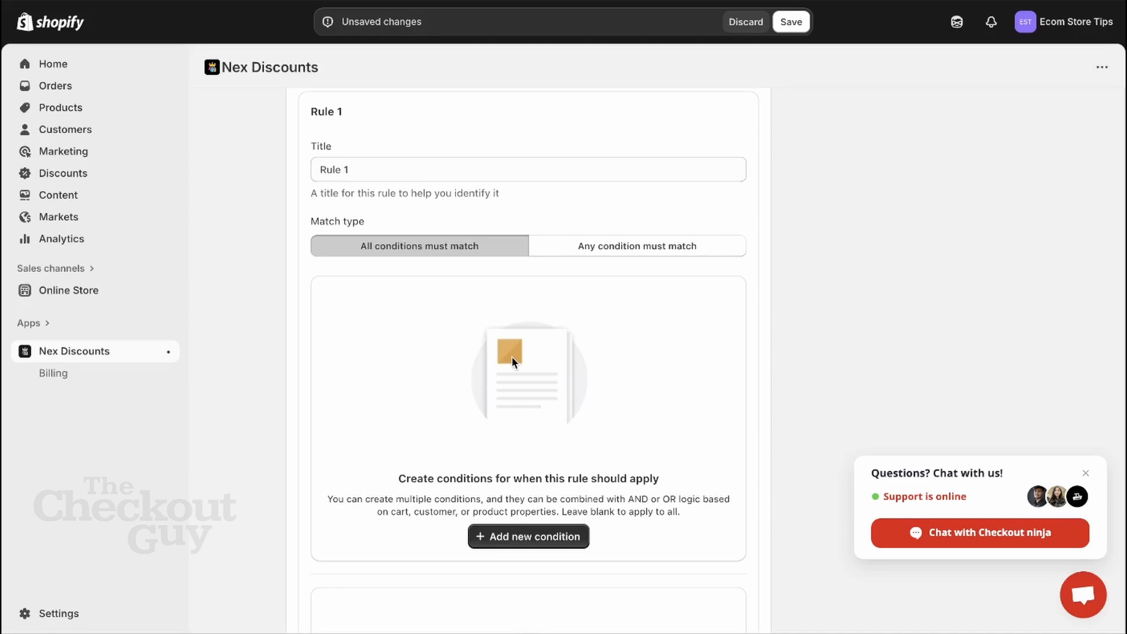
{"action": "scroll", "coordinate": [540, 322], "scroll_direction": "down", "scroll_amount": 1}
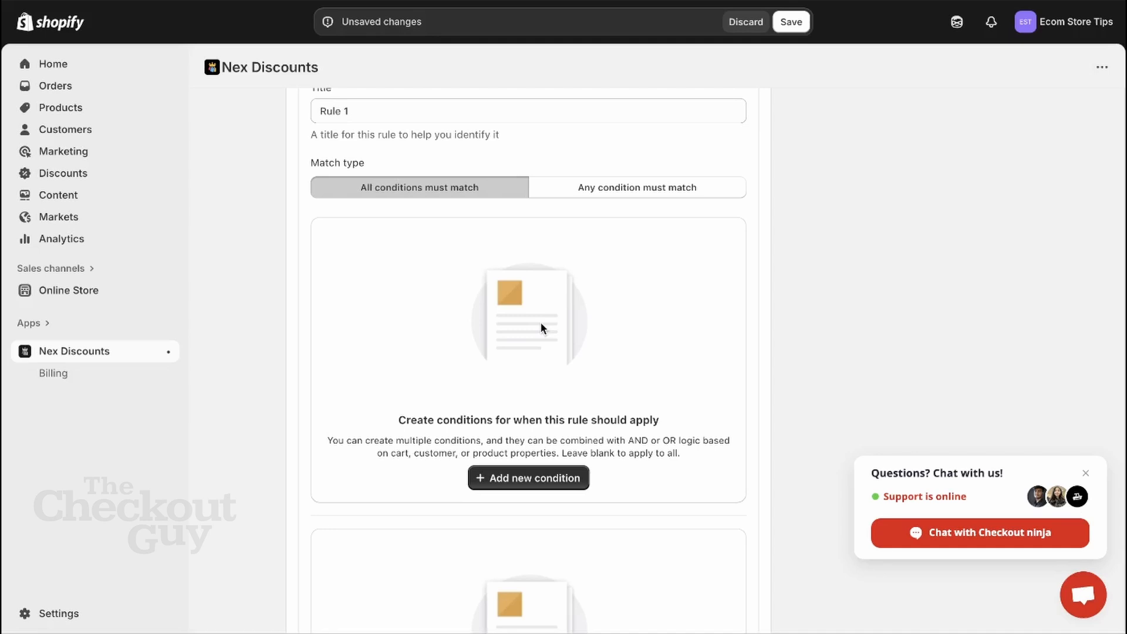
{"action": "left_click", "coordinate": [625, 192]}
{"action": "left_click", "coordinate": [467, 196]}
{"action": "scroll", "coordinate": [501, 248], "scroll_direction": "down", "scroll_amount": 1}
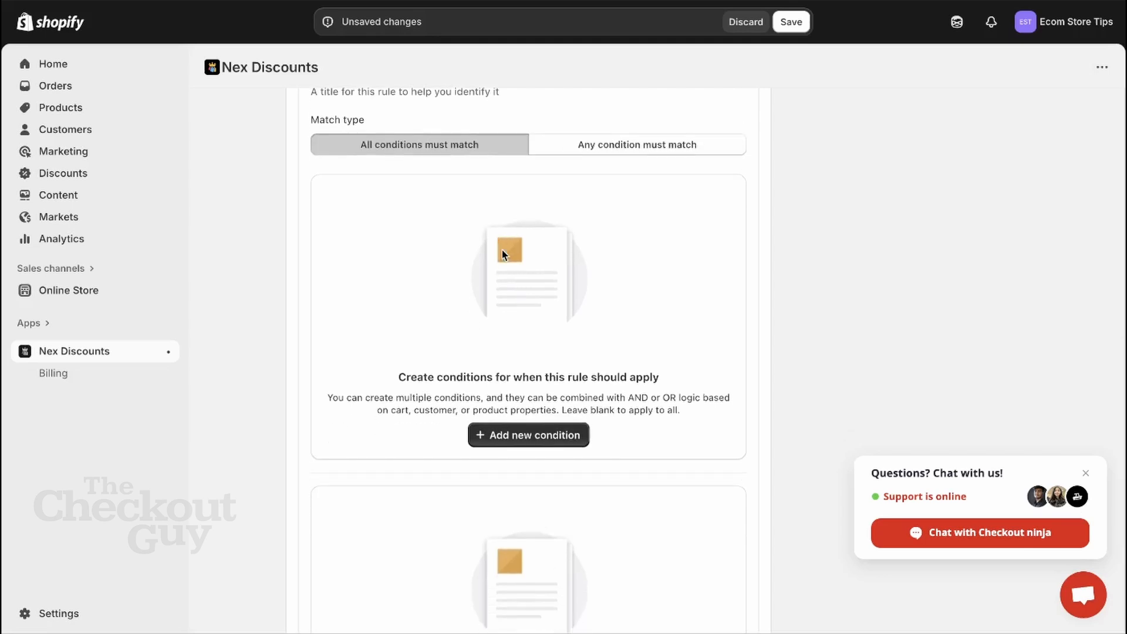
- Add a Total Amount (Includes shipping) condition using the Greater Than or Equal operator
{"action": "left_click", "coordinate": [524, 435]}
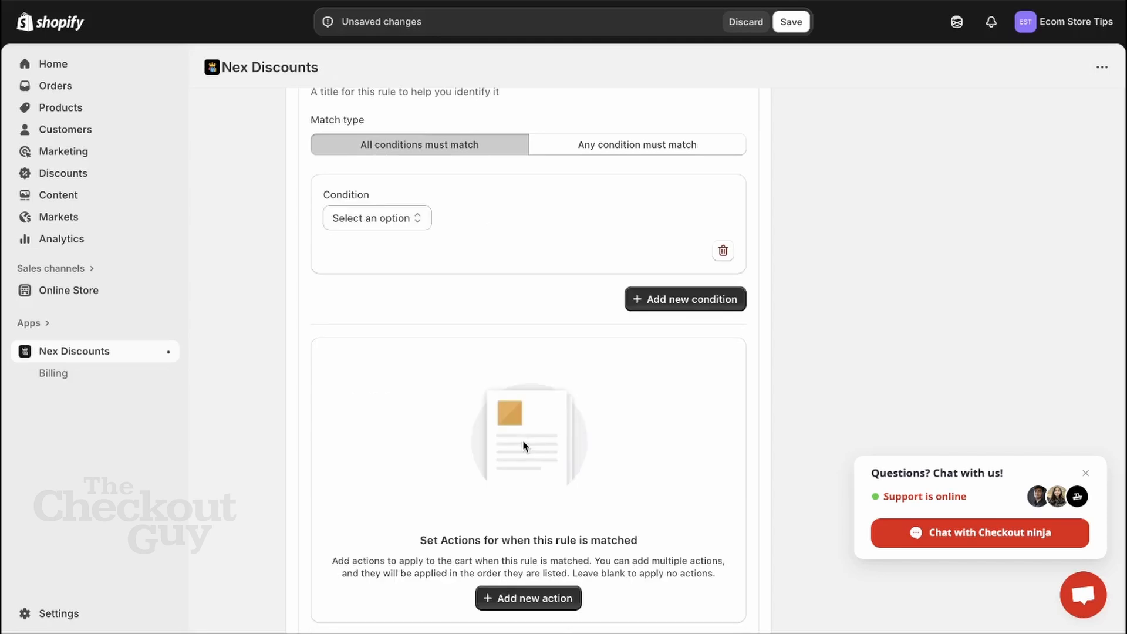
{"action": "left_click", "coordinate": [400, 223]}
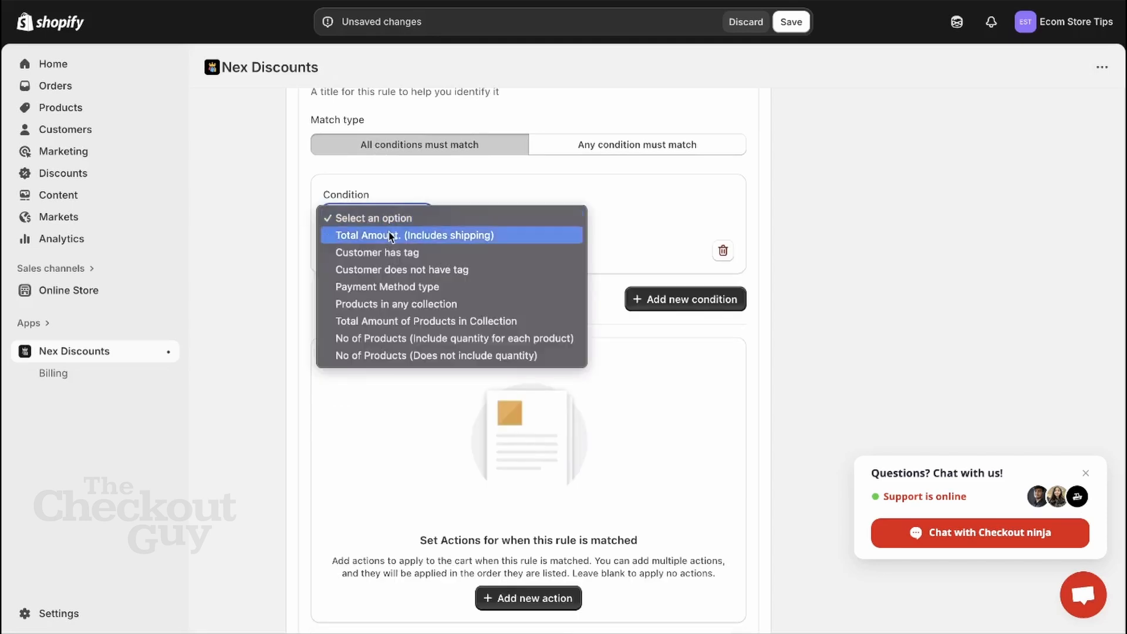
{"action": "key", "text": "Escape"}
{"action": "left_click", "coordinate": [542, 220]}
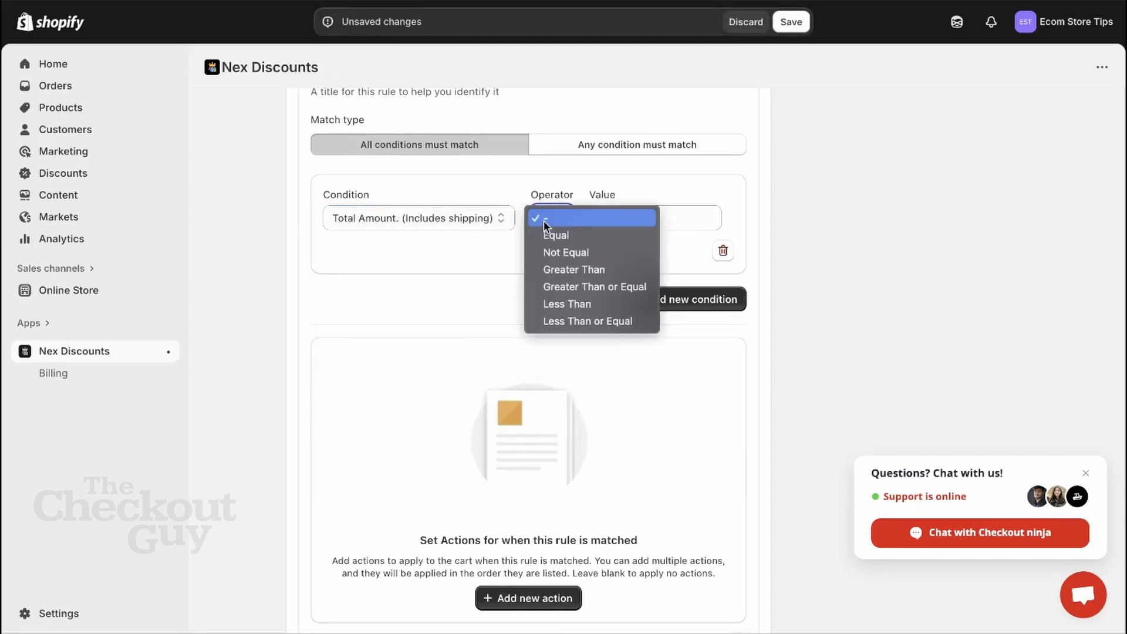
{"action": "left_click", "coordinate": [567, 269]}
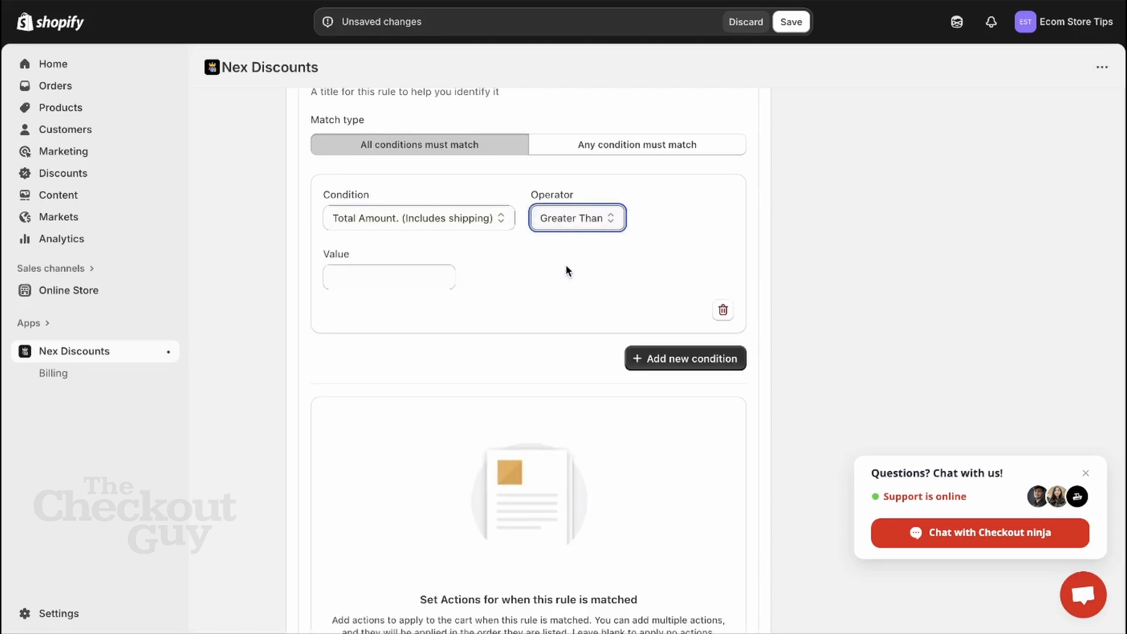
{"action": "left_click", "coordinate": [584, 228]}
{"action": "left_click", "coordinate": [566, 251]}
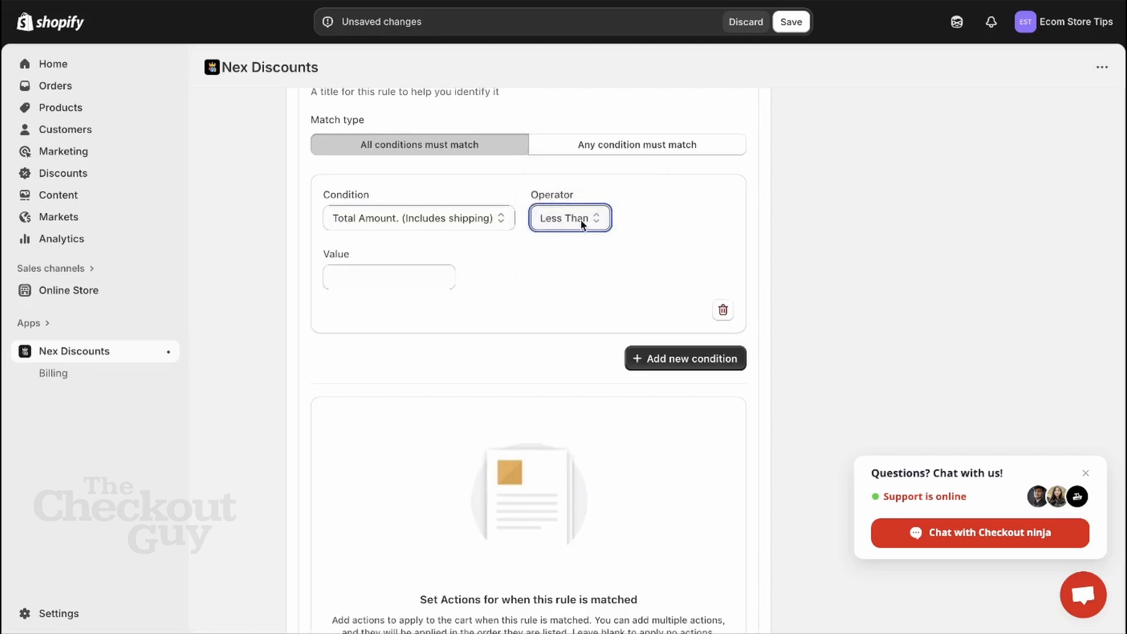
{"action": "left_click", "coordinate": [587, 216]}
{"action": "left_click", "coordinate": [584, 201]}
- Enter 1000 as the condition's threshold value
{"action": "left_click", "coordinate": [348, 278]}
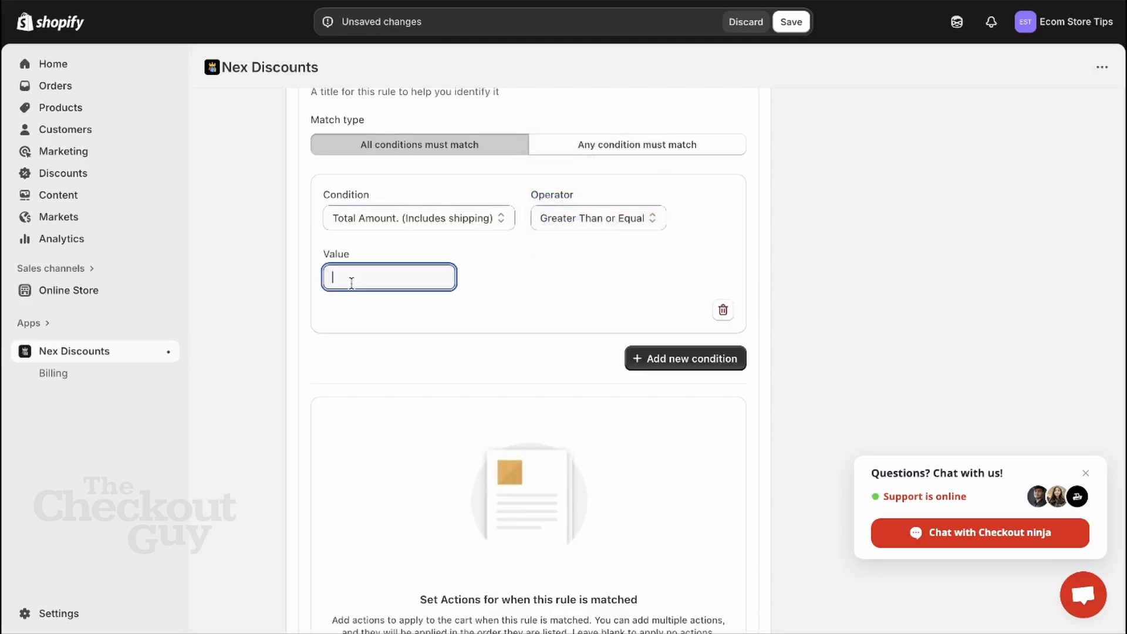
{"action": "type", "text": "1000"}
{"action": "left_click", "coordinate": [493, 279]}
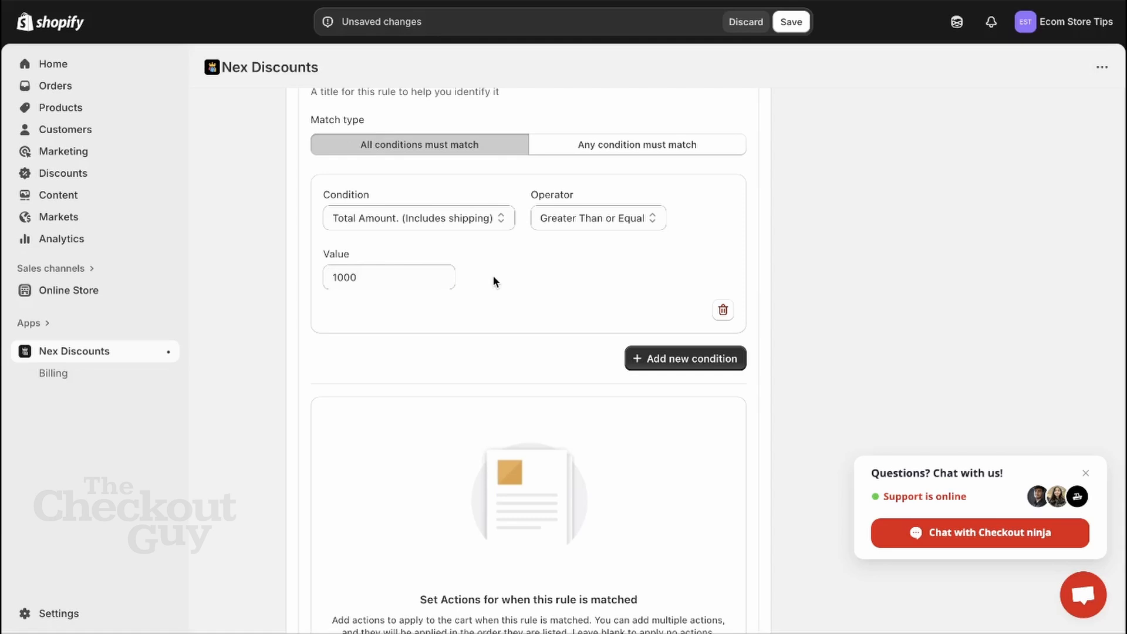
{"action": "scroll", "coordinate": [492, 275], "scroll_direction": "up", "scroll_amount": 6}
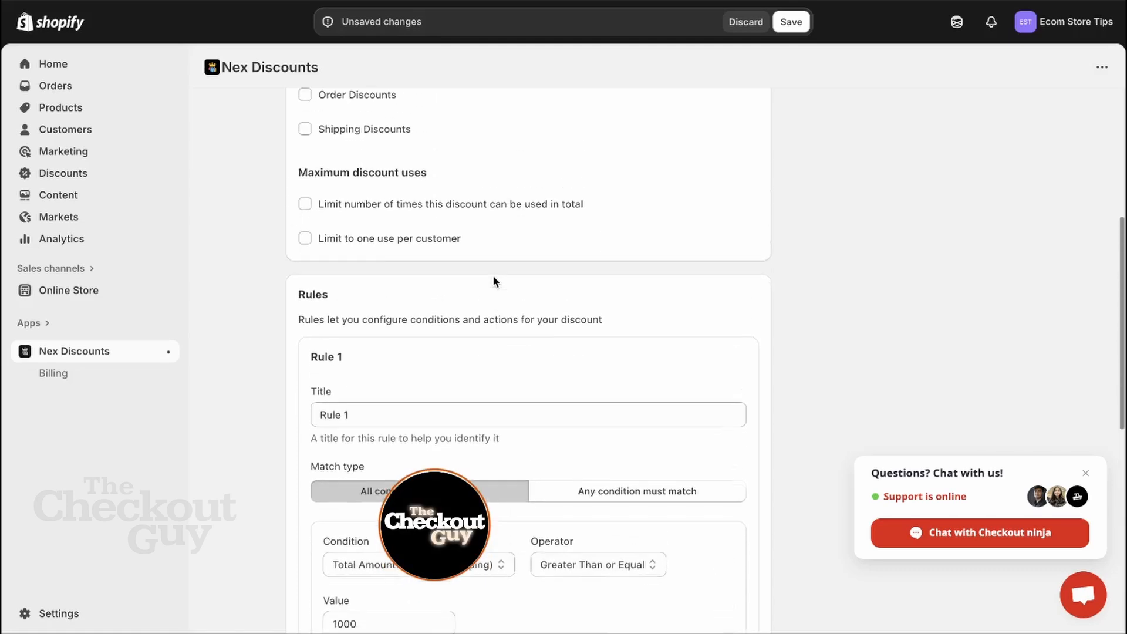
- Add an Apply discount action to Rule 1 targeting all products
{"action": "scroll", "coordinate": [493, 280], "scroll_direction": "up", "scroll_amount": 4}
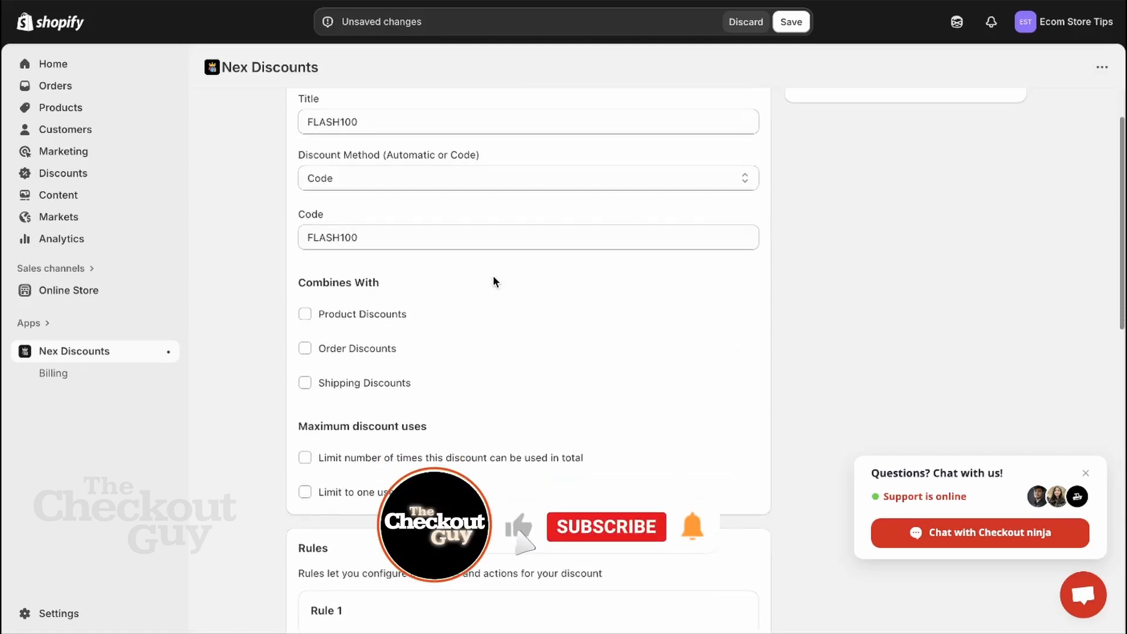
{"action": "scroll", "coordinate": [492, 275], "scroll_direction": "down", "scroll_amount": 10}
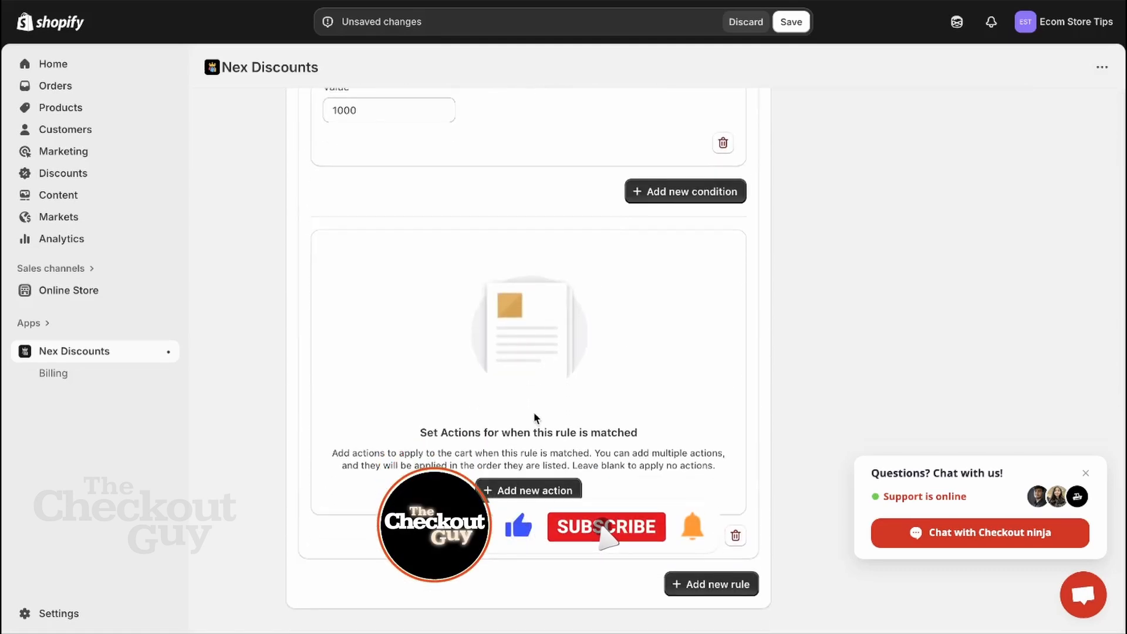
{"action": "left_click", "coordinate": [534, 491]}
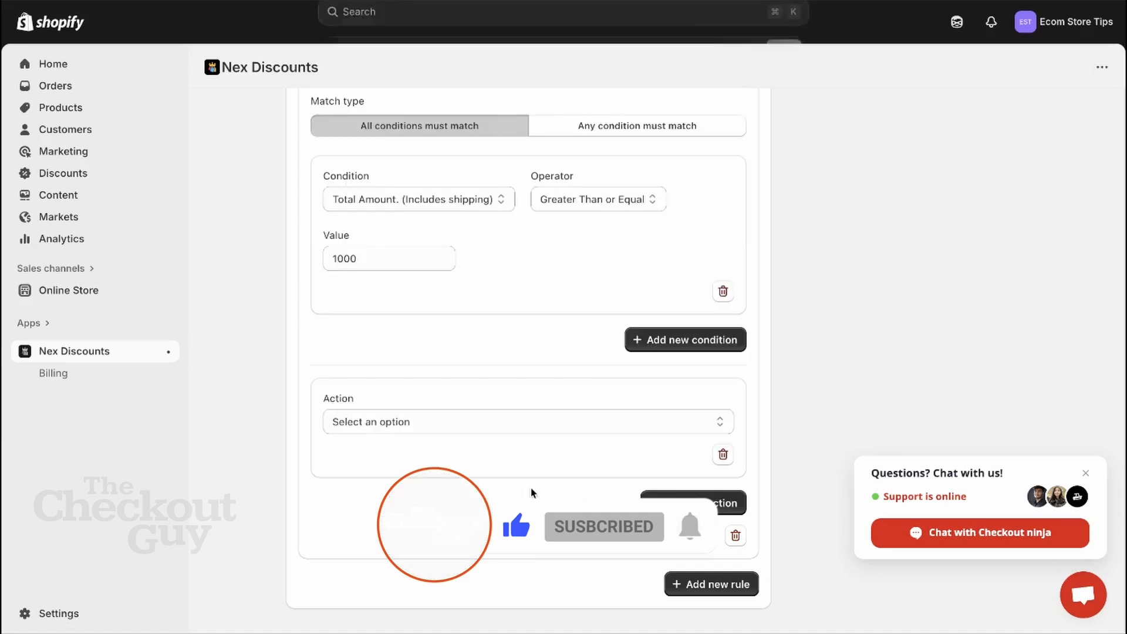
{"action": "left_click", "coordinate": [558, 421]}
{"action": "left_click", "coordinate": [542, 436]}
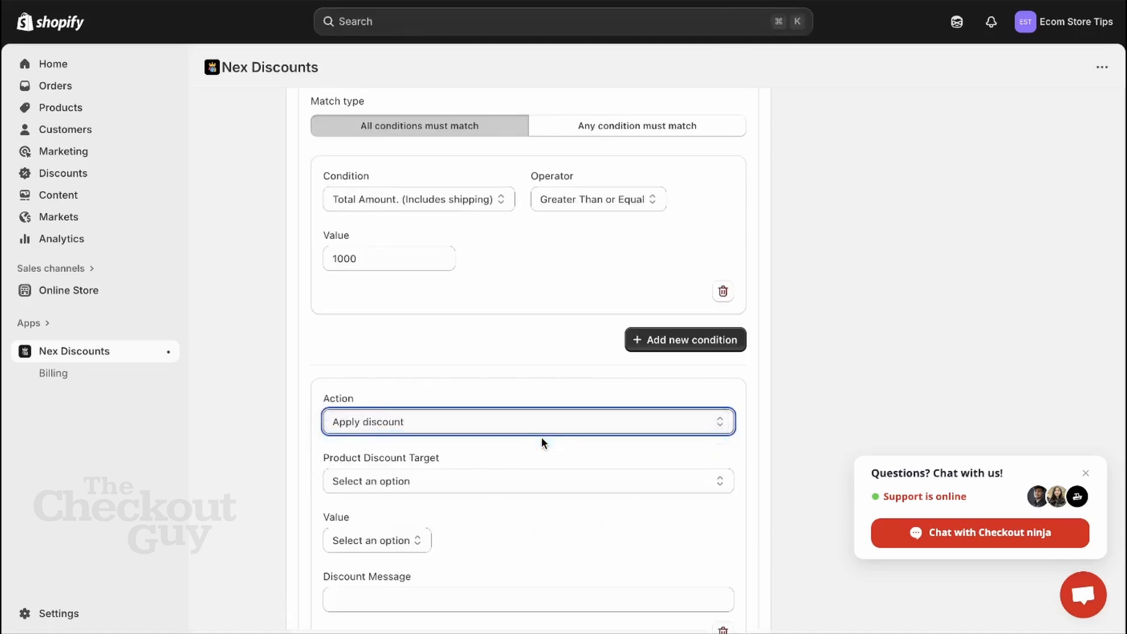
{"action": "scroll", "coordinate": [504, 475], "scroll_direction": "down", "scroll_amount": 3}
{"action": "left_click", "coordinate": [530, 386]}
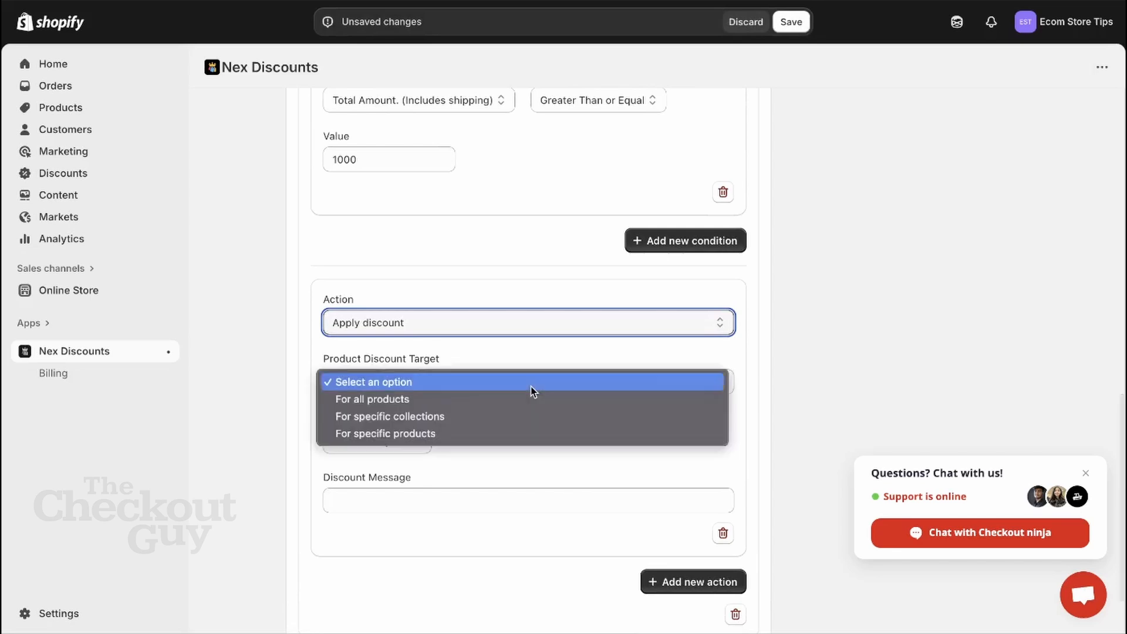
{"action": "left_click", "coordinate": [518, 397]}
- Make the action a 10 percentage discount with a maximum discount amount of 100
{"action": "left_click", "coordinate": [413, 438]}
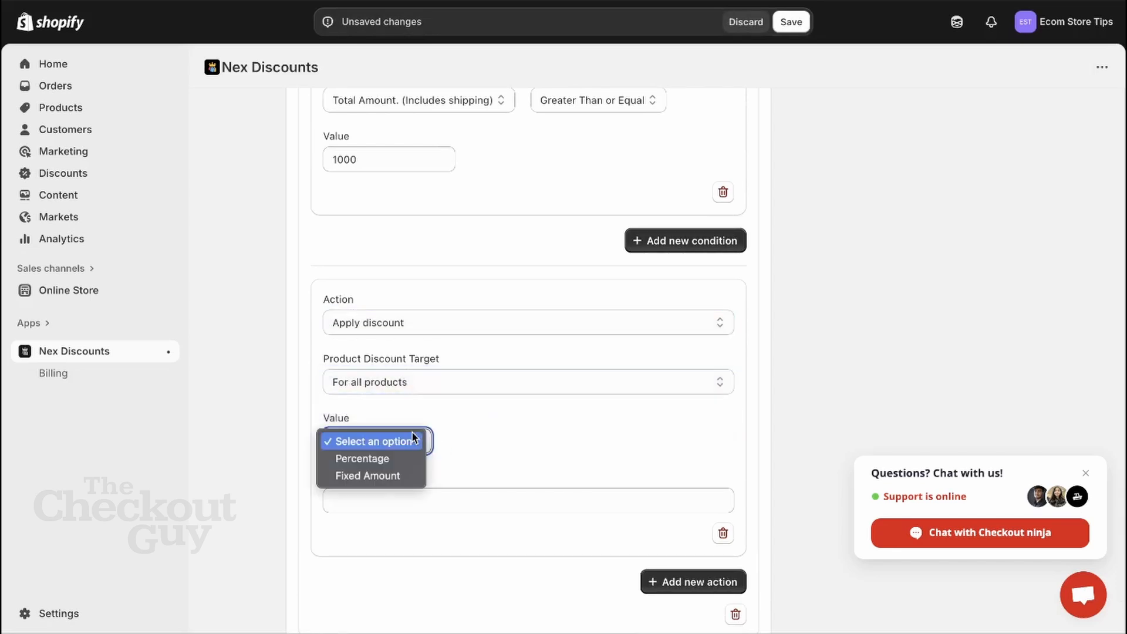
{"action": "left_click", "coordinate": [398, 457]}
{"action": "left_click", "coordinate": [498, 451]}
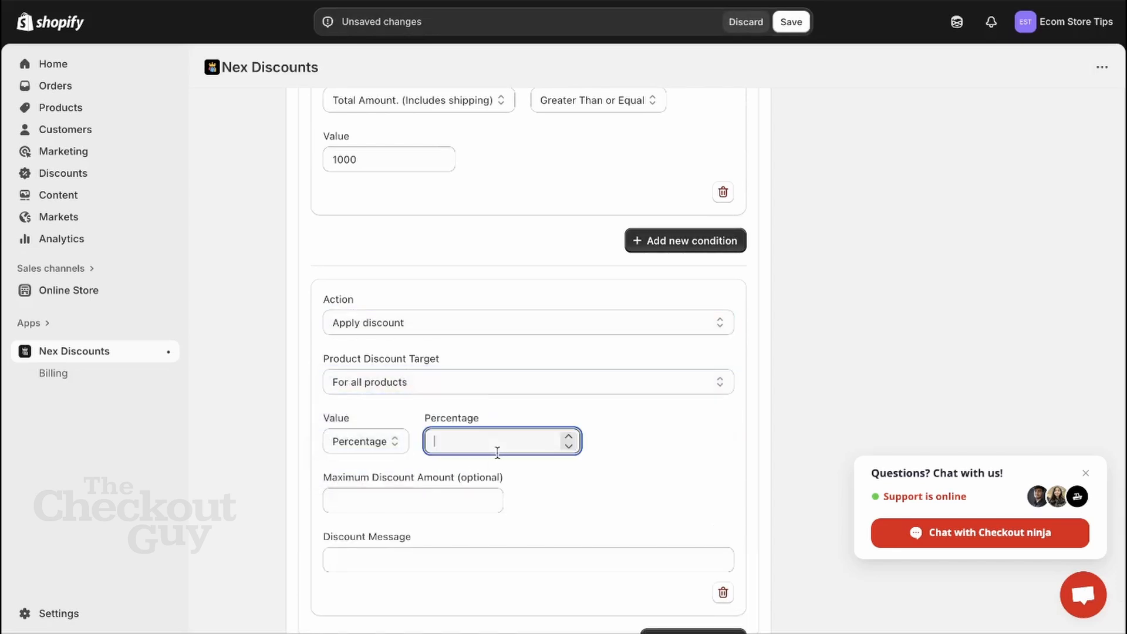
{"action": "type", "text": "10"}
{"action": "left_click", "coordinate": [463, 499]}
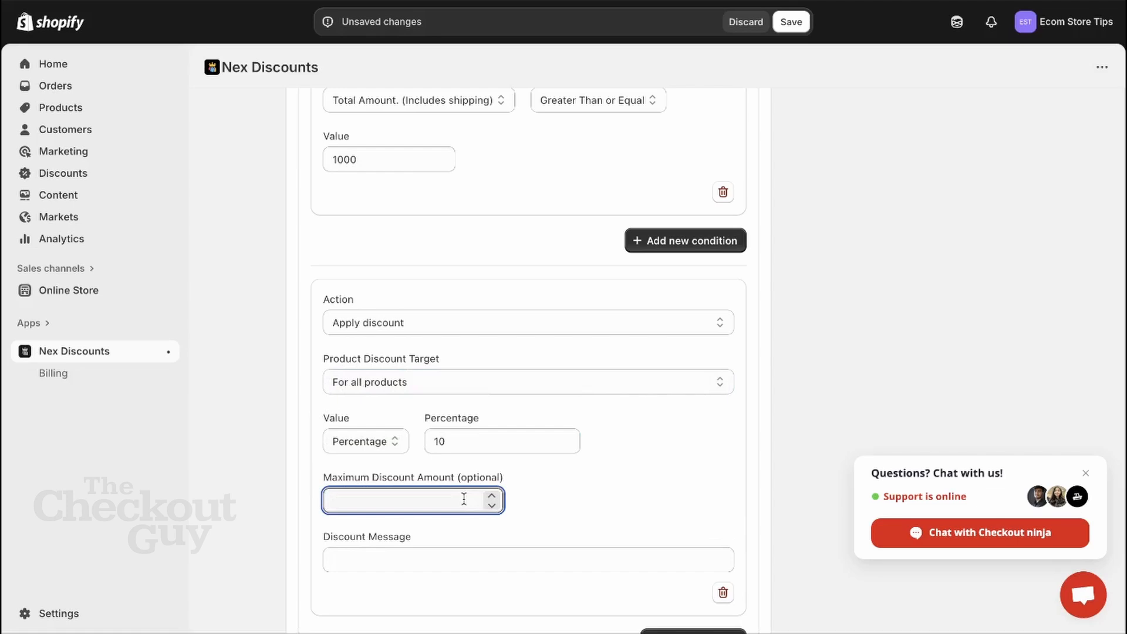
{"action": "type", "text": "100"}
{"action": "left_click", "coordinate": [581, 498]}
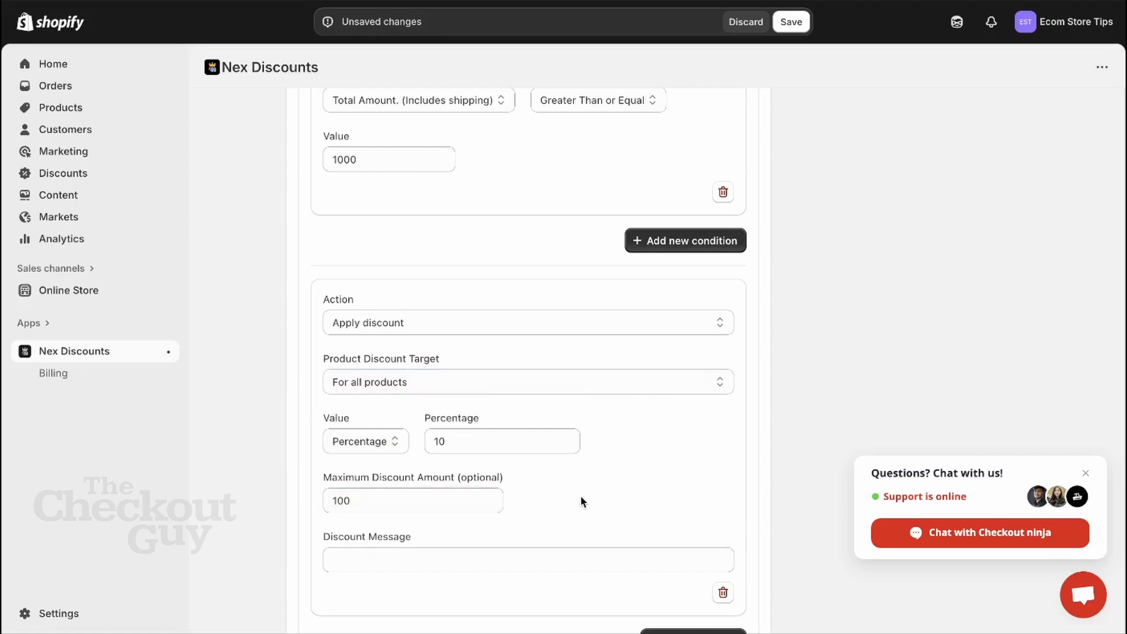
{"action": "scroll", "coordinate": [581, 499], "scroll_direction": "up", "scroll_amount": 10}
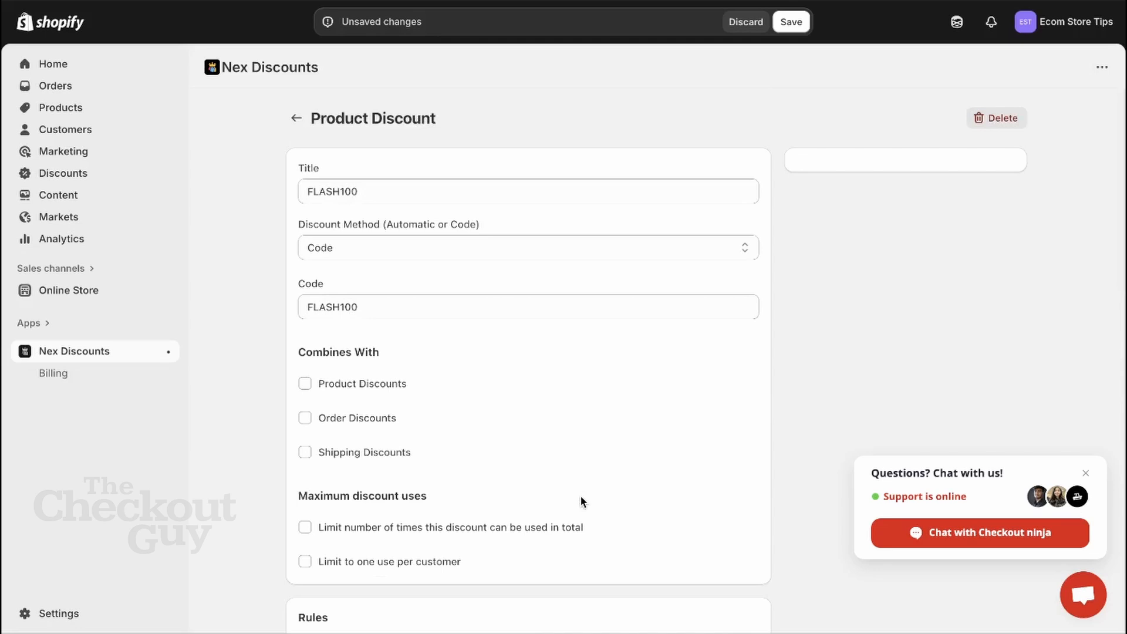
- Save FLASH100 and confirm it appears as an Active code discount in the Discounts list
{"action": "left_click", "coordinate": [794, 23]}
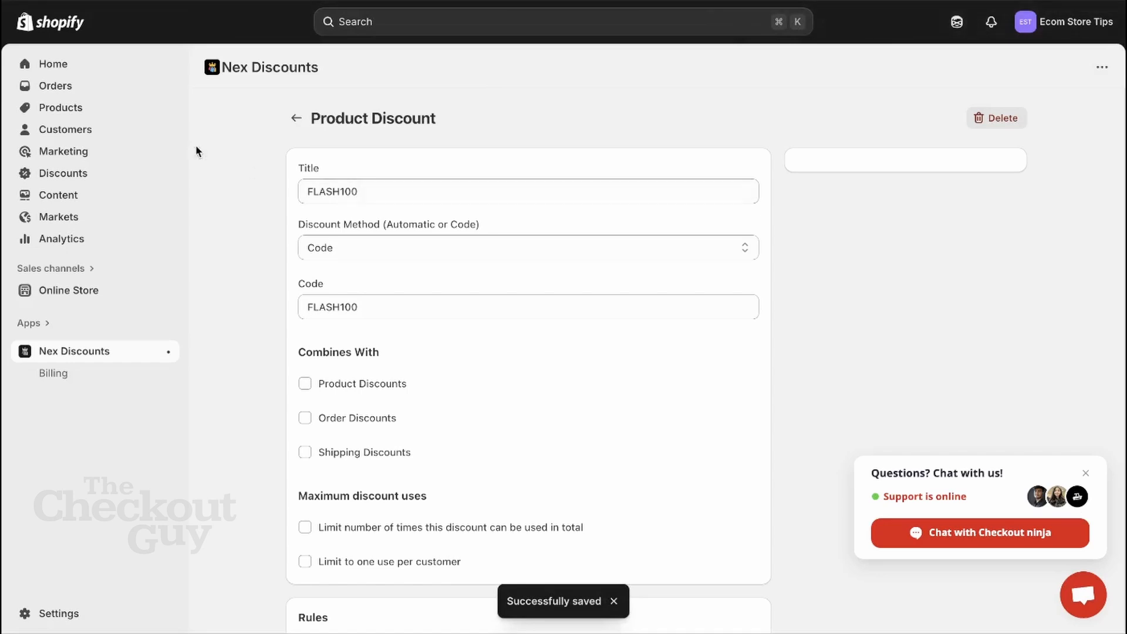
{"action": "left_click", "coordinate": [80, 170]}
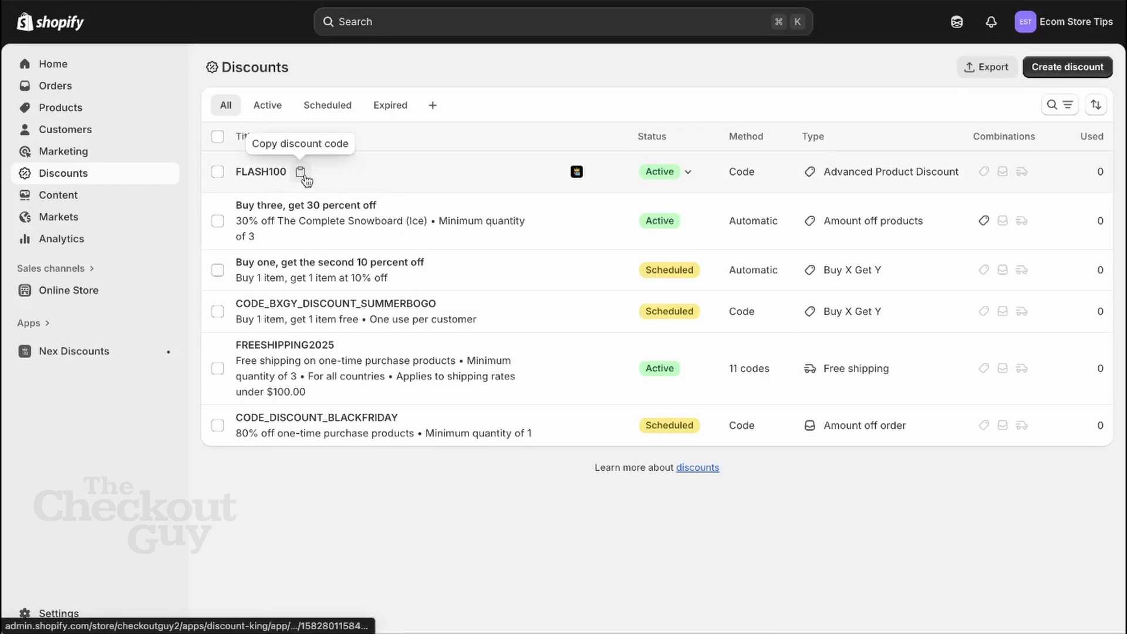
- Try code FLASH100 at checkout for the $757.00 Embellished Woven Top, which rejects it
{"action": "left_click", "coordinate": [300, 173]}
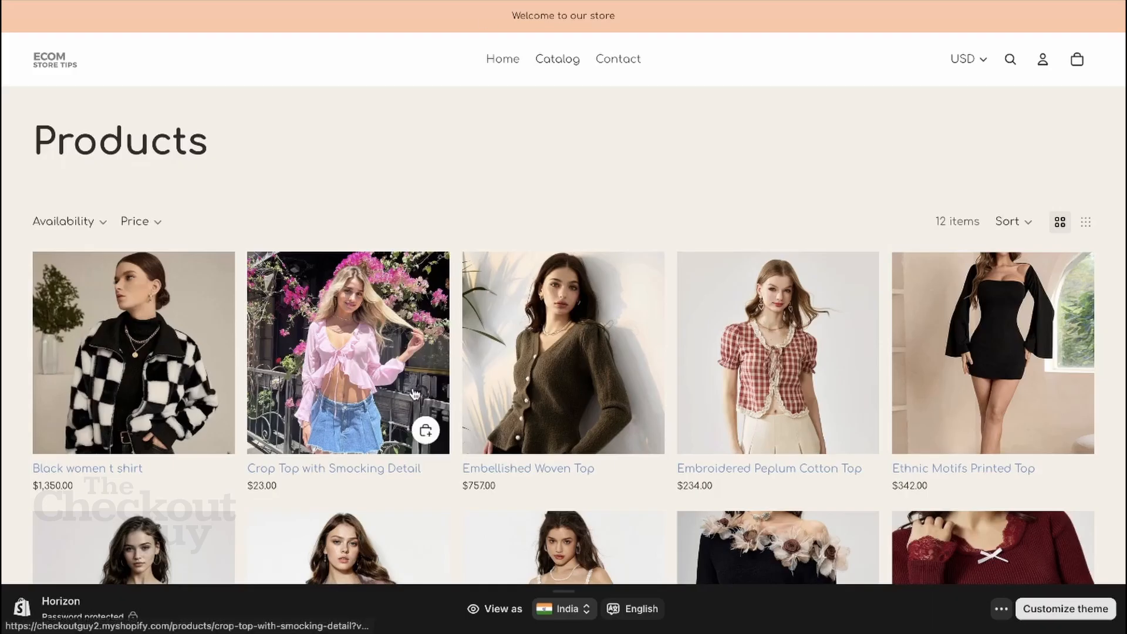
{"action": "scroll", "coordinate": [412, 392], "scroll_direction": "down", "scroll_amount": 3}
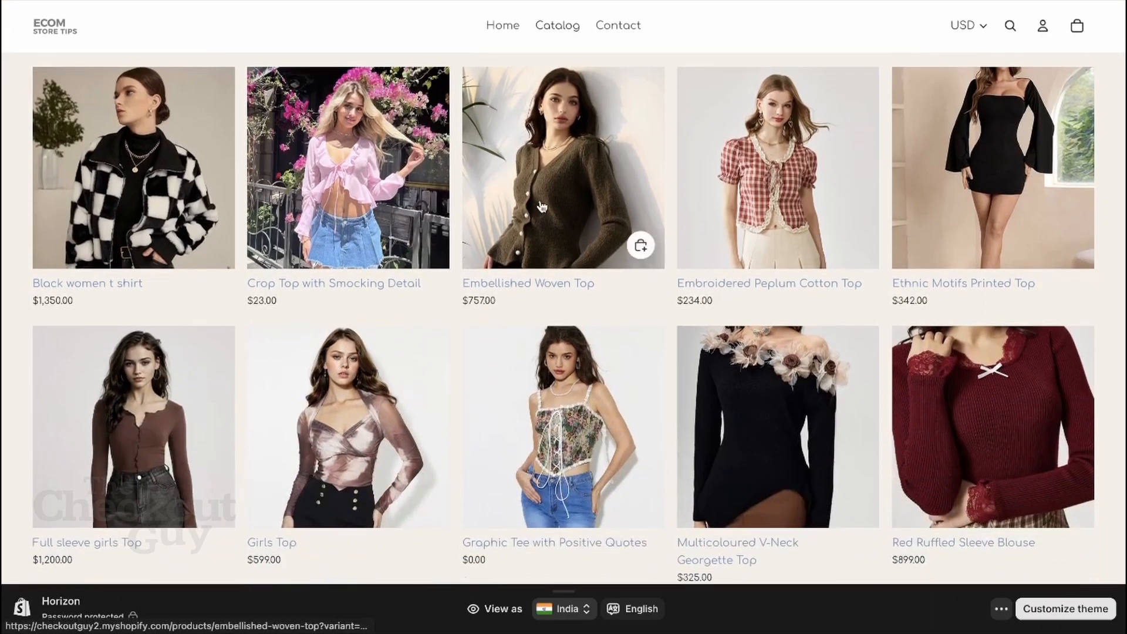
{"action": "left_click", "coordinate": [542, 207]}
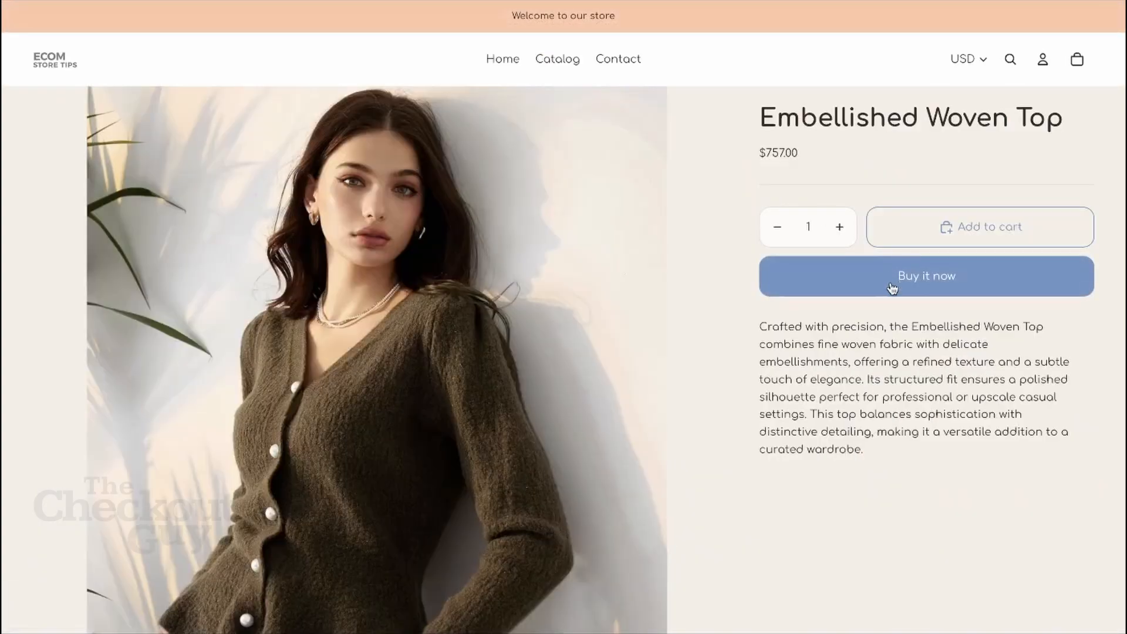
{"action": "left_click", "coordinate": [891, 284]}
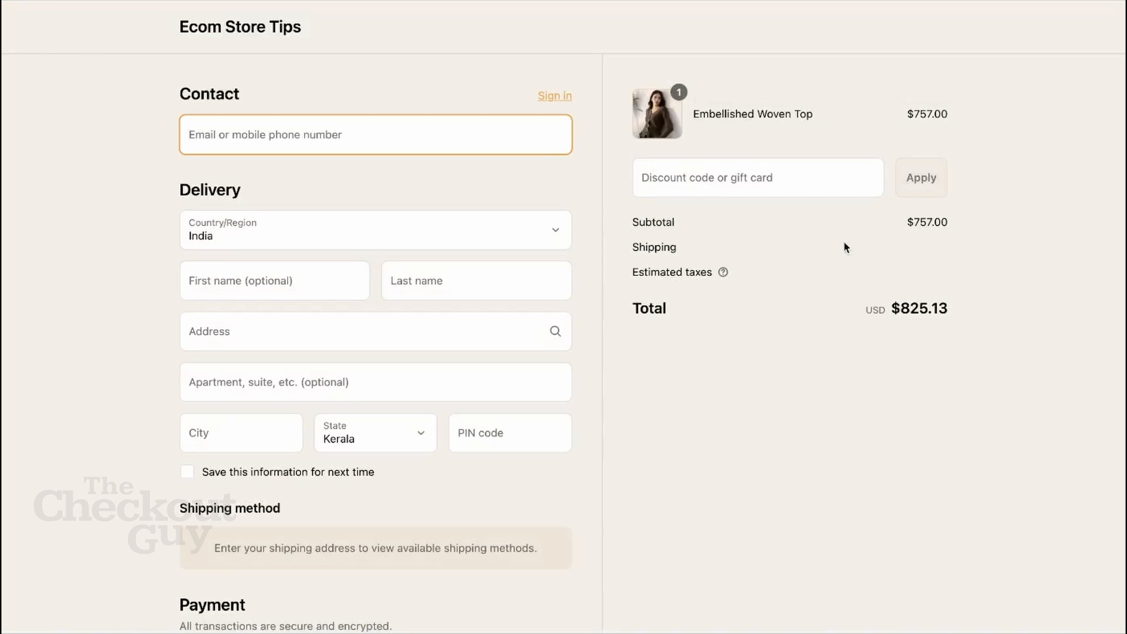
{"action": "left_click", "coordinate": [730, 182]}
{"action": "type", "text": "FLASH100"}
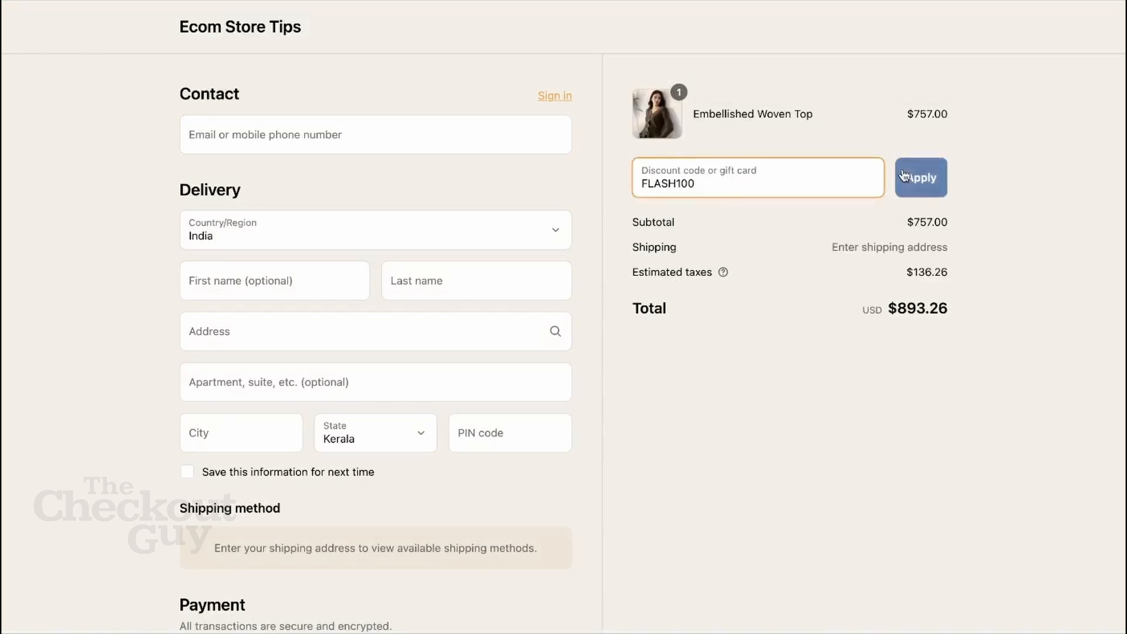
{"action": "left_click", "coordinate": [928, 180]}
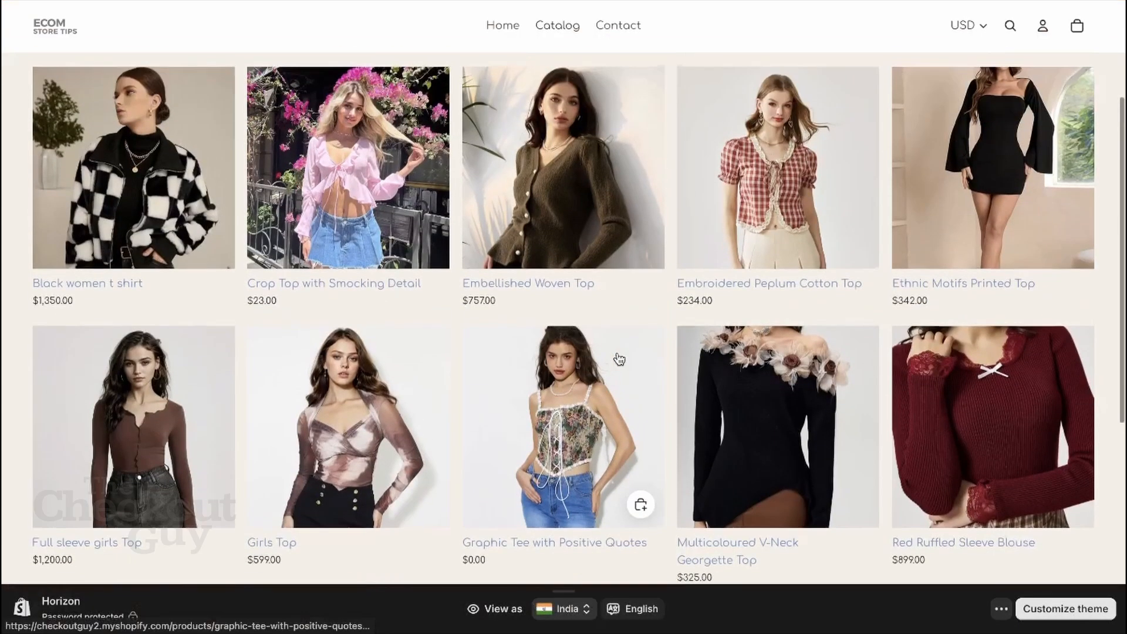
- Apply FLASH100 at checkout for the Full sleeve girls Top, saving $100.00
{"action": "scroll", "coordinate": [618, 358], "scroll_direction": "down", "scroll_amount": 3}
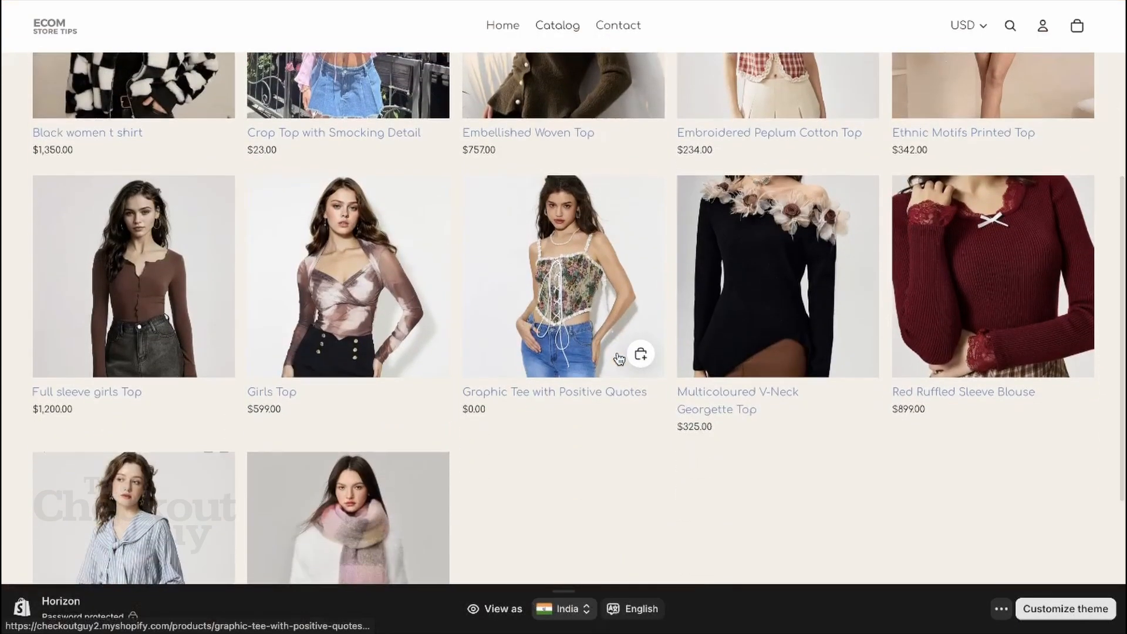
{"action": "left_click", "coordinate": [129, 334]}
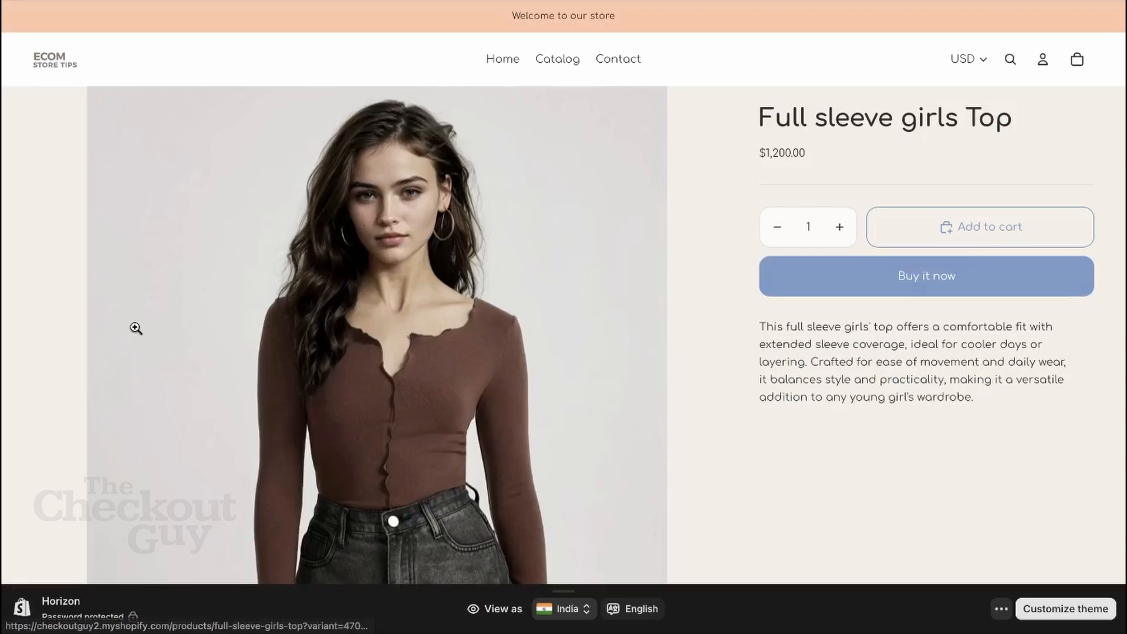
{"action": "left_click", "coordinate": [948, 277]}
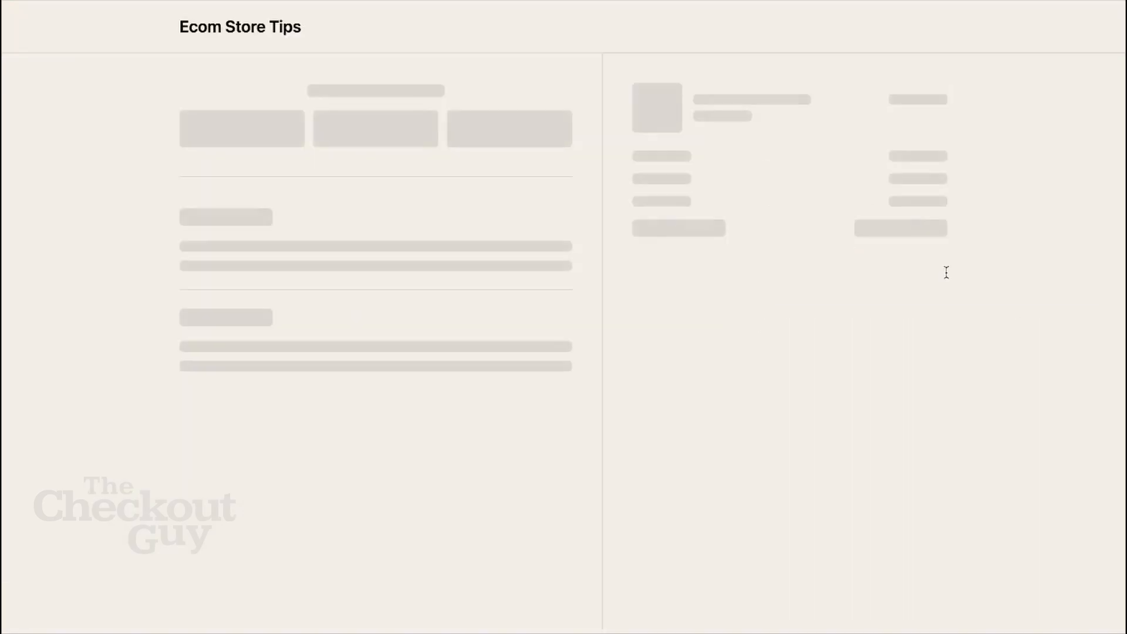
{"action": "left_click", "coordinate": [736, 177]}
{"action": "key", "text": "super+v"}
{"action": "left_click", "coordinate": [917, 181]}
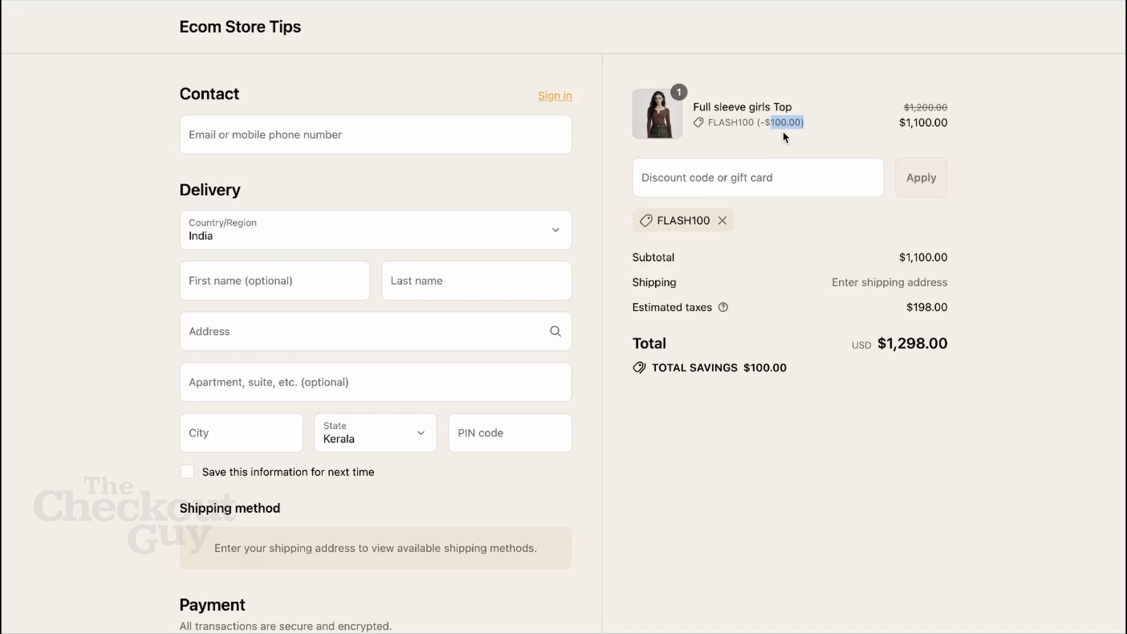
- Check the original $1,200.00 price against the $1,298.00 discounted total
{"action": "left_click", "coordinate": [851, 123]}
{"action": "left_click_drag", "start_coordinate": [908, 109], "coordinate": [951, 114]}
{"action": "left_click", "coordinate": [958, 134]}
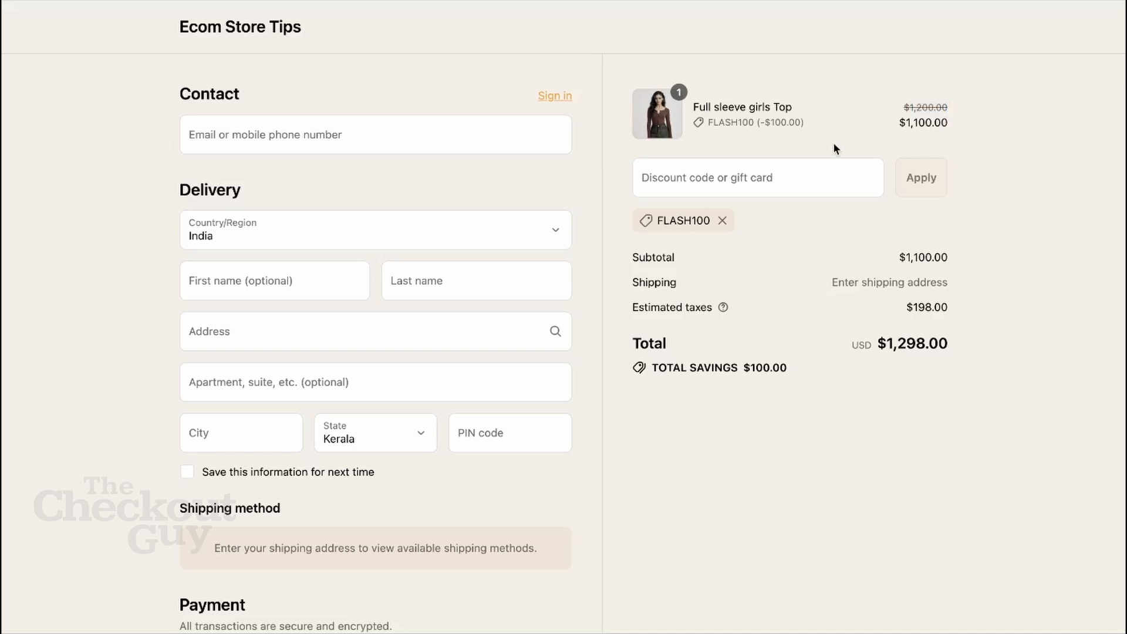